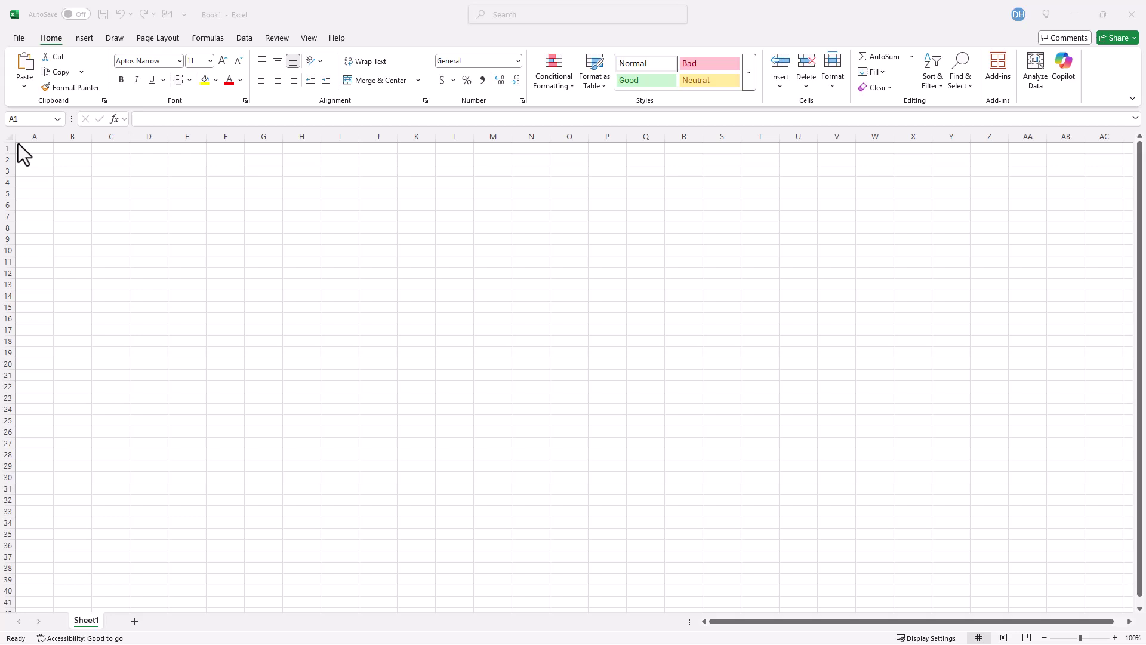
Open the Copilot pane and turn on AutoSave, keeping the name Book1.xlsx.
{"action": "left_click", "coordinate": [55, 42]}
{"action": "left_click", "coordinate": [1069, 67]}
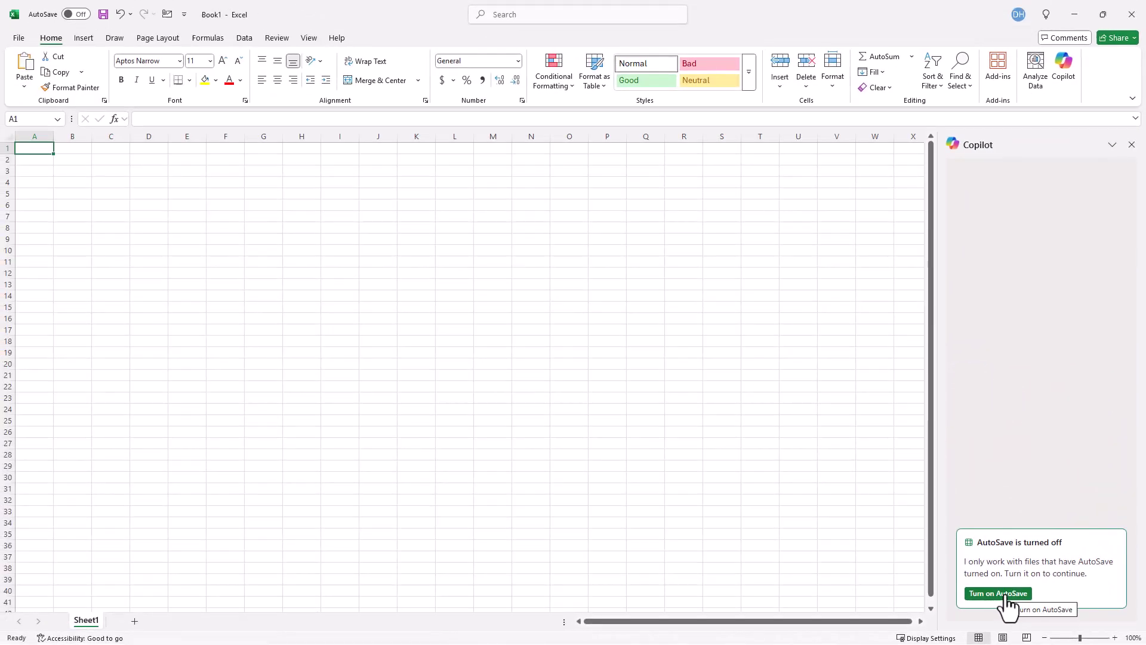
{"action": "left_click", "coordinate": [1006, 593]}
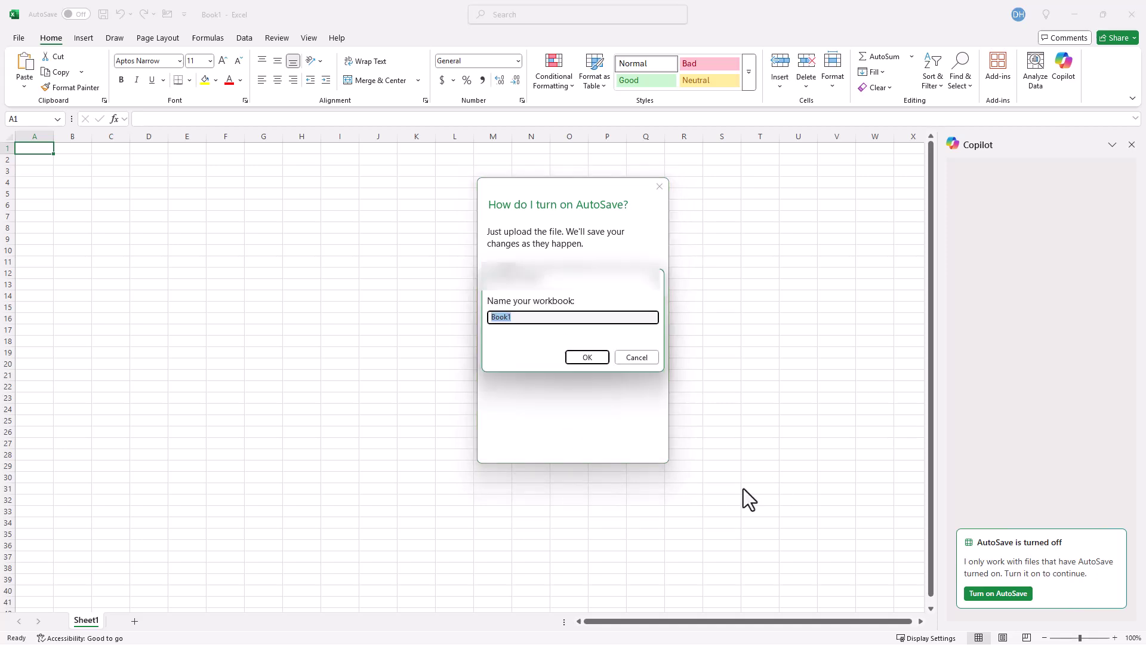
{"action": "left_click", "coordinate": [578, 361]}
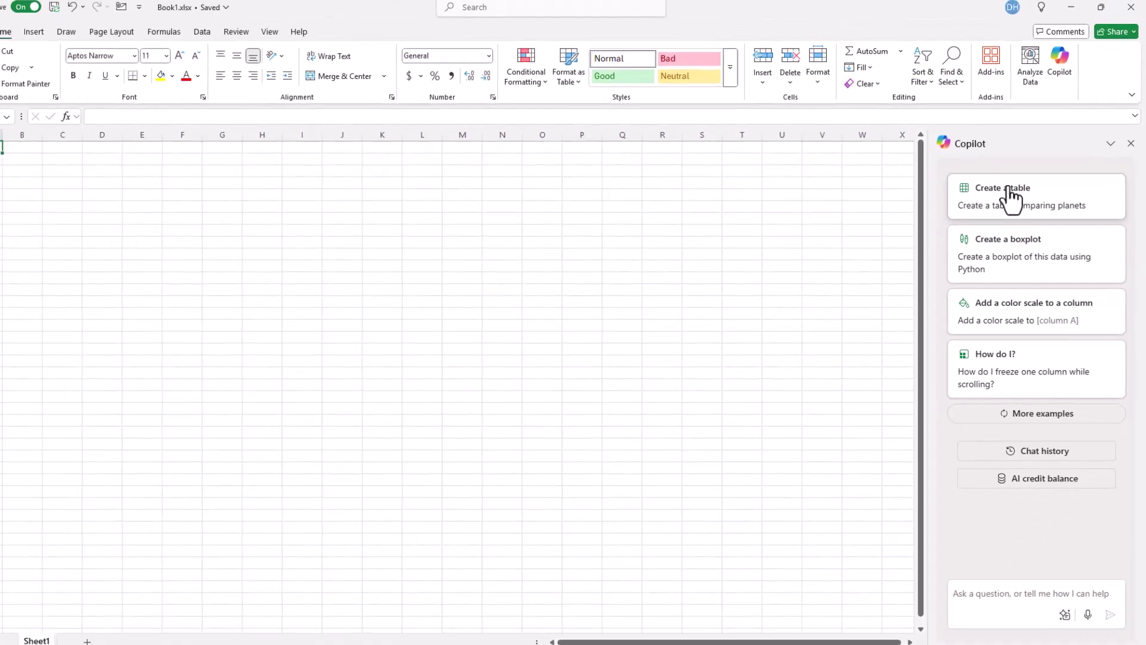
Insert Copilot's planet comparison table into the workbook, then add a blank Sheet2.
{"action": "left_click", "coordinate": [901, 218]}
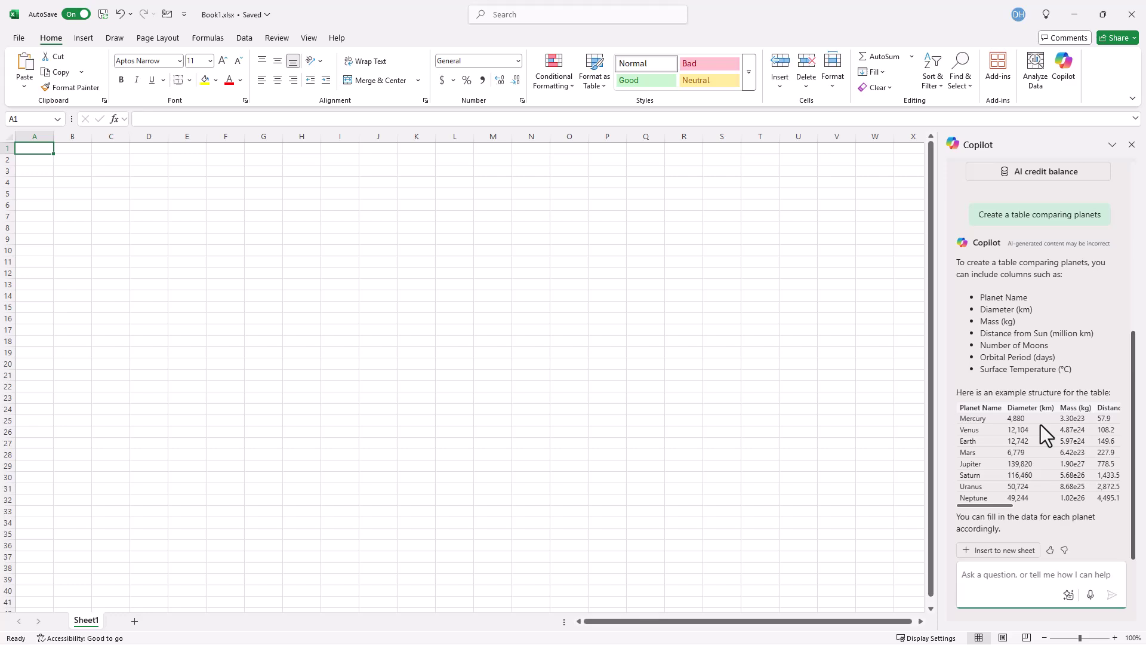
{"action": "left_click", "coordinate": [986, 555]}
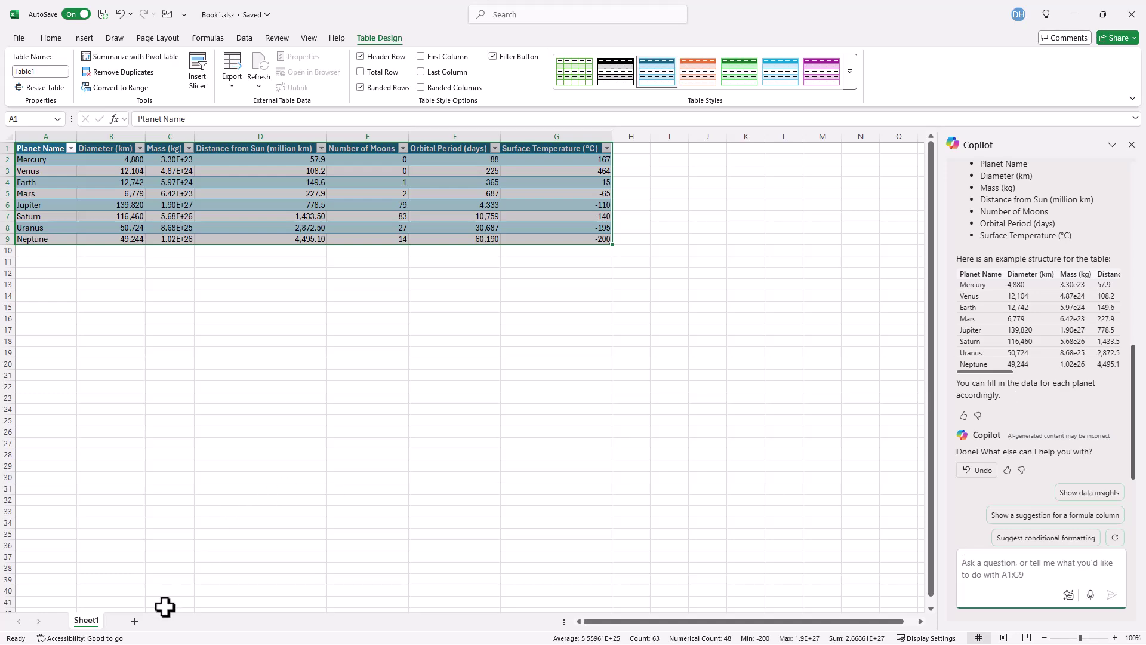
{"action": "left_click", "coordinate": [135, 622]}
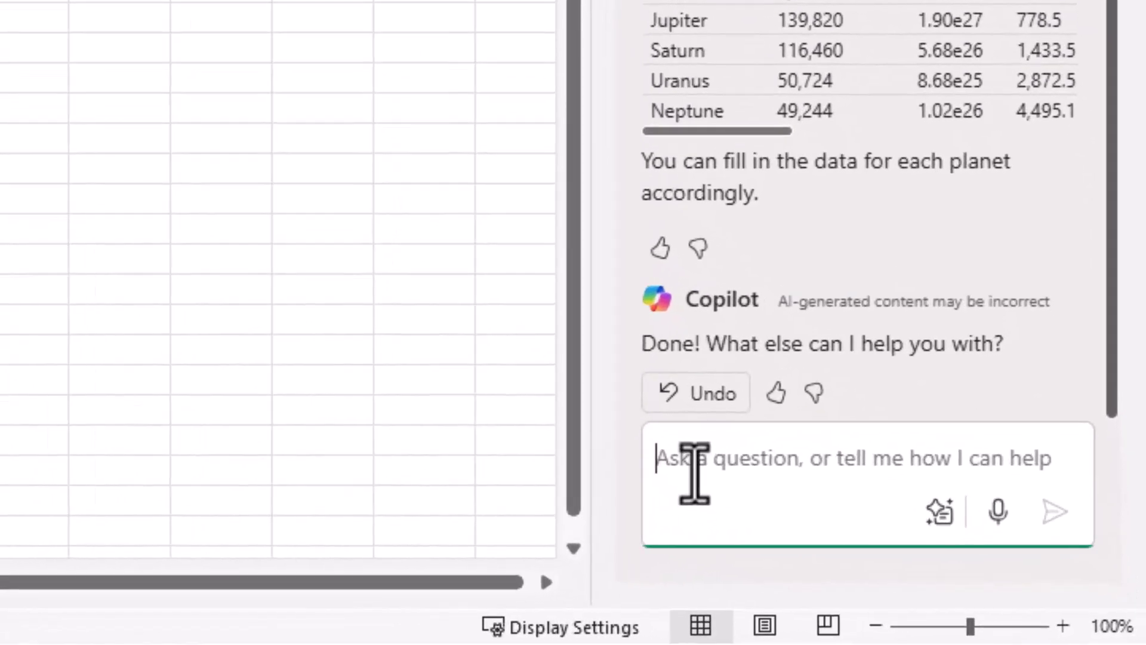
Have Copilot generate 20 dummy records (Name, Age, Sex, Favorite Color, Number of Fingers) and insert them.
{"action": "left_click", "coordinate": [976, 579]}
{"action": "type", "text": "need dummy data. 20 records, column headings are : name, age, sex, favorite color, number of fingers"}
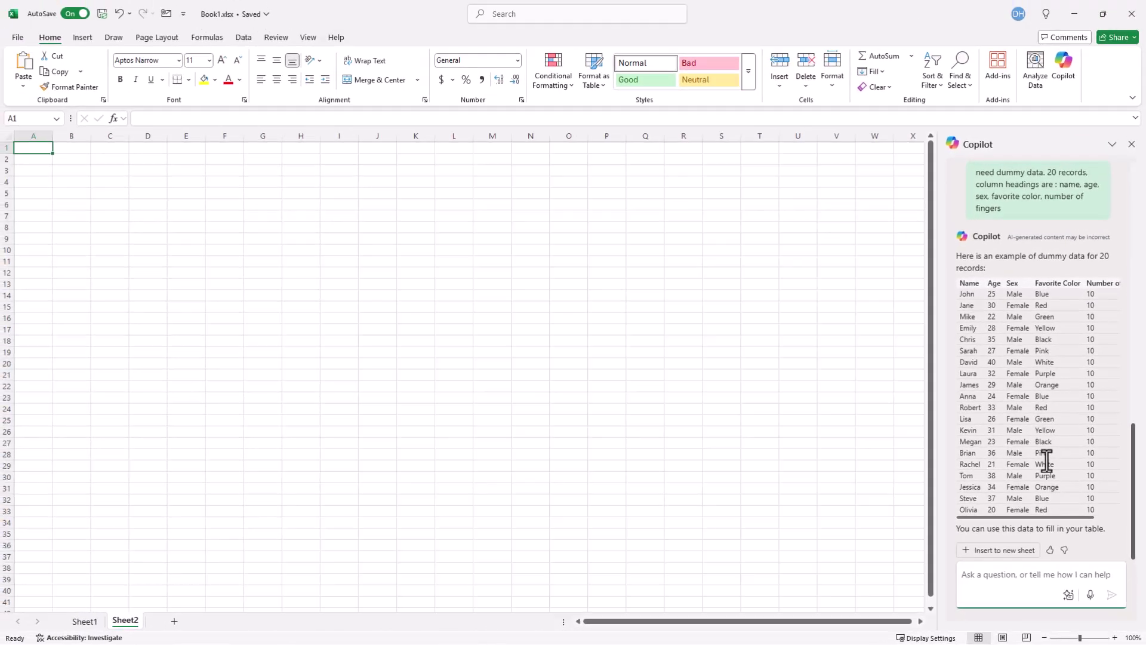
{"action": "left_click", "coordinate": [993, 554]}
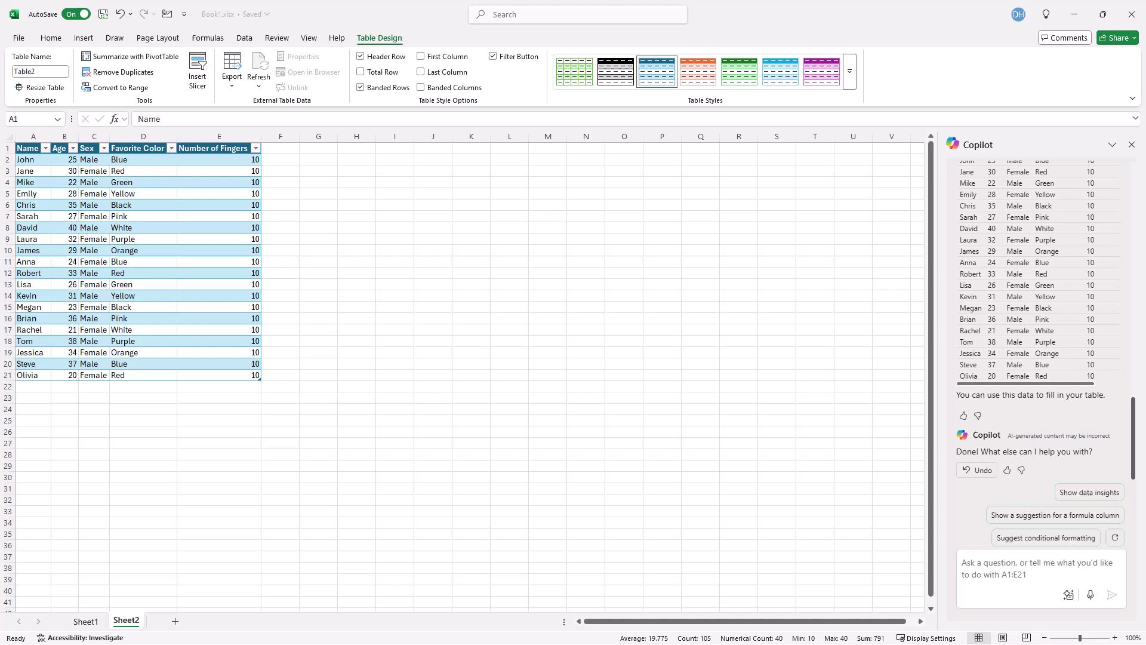
{"action": "type", "text": "column that shows which person is under 30, the values are Yes or No"}
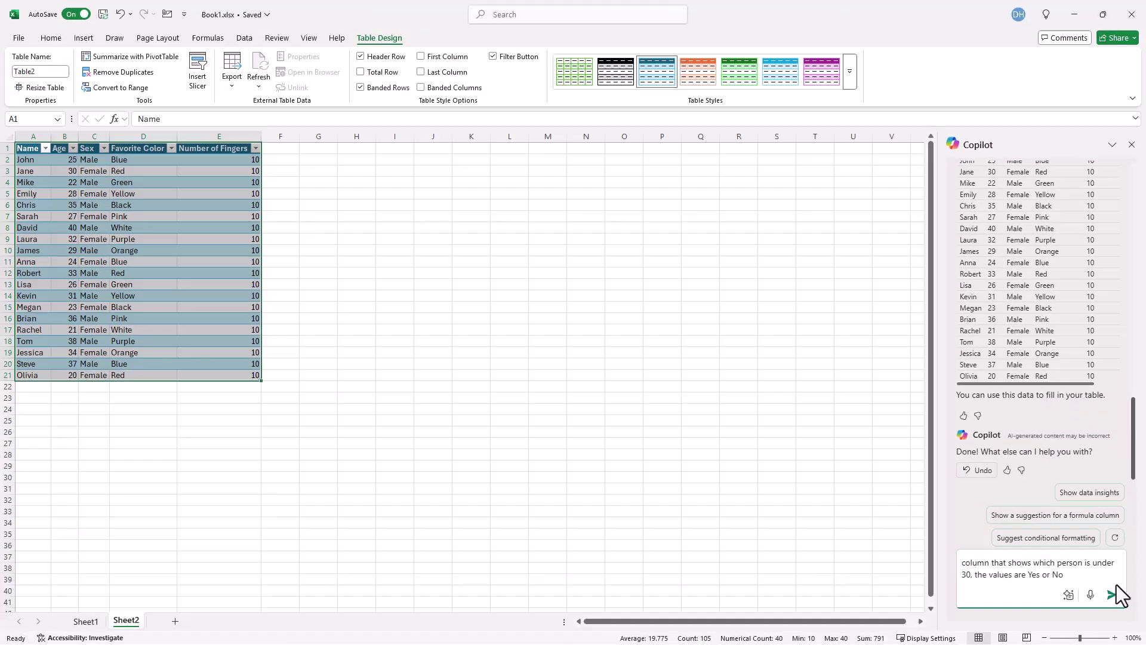
{"action": "left_click", "coordinate": [1111, 594]}
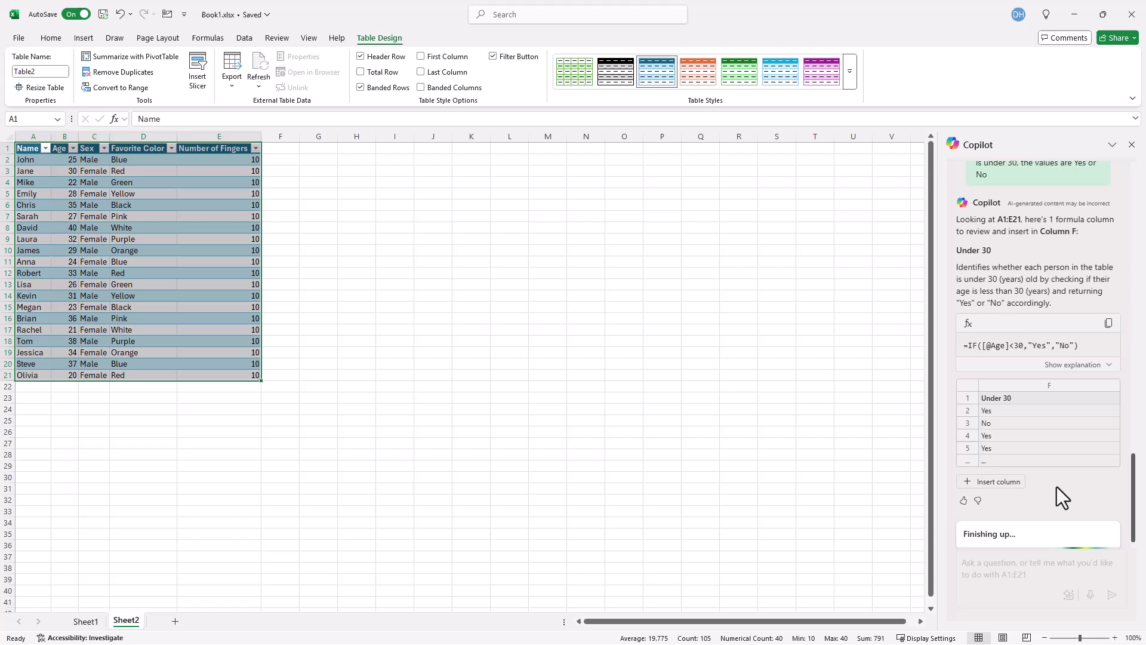
{"action": "left_click", "coordinate": [997, 454]}
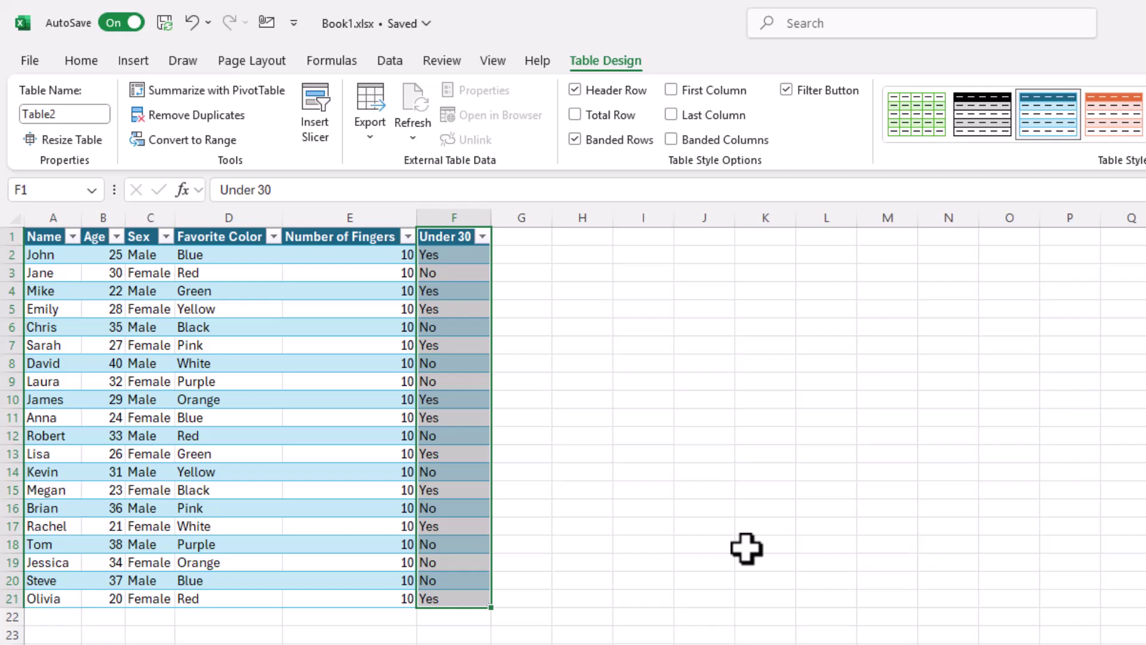
{"action": "left_click", "coordinate": [737, 443]}
{"action": "left_click", "coordinate": [457, 254]}
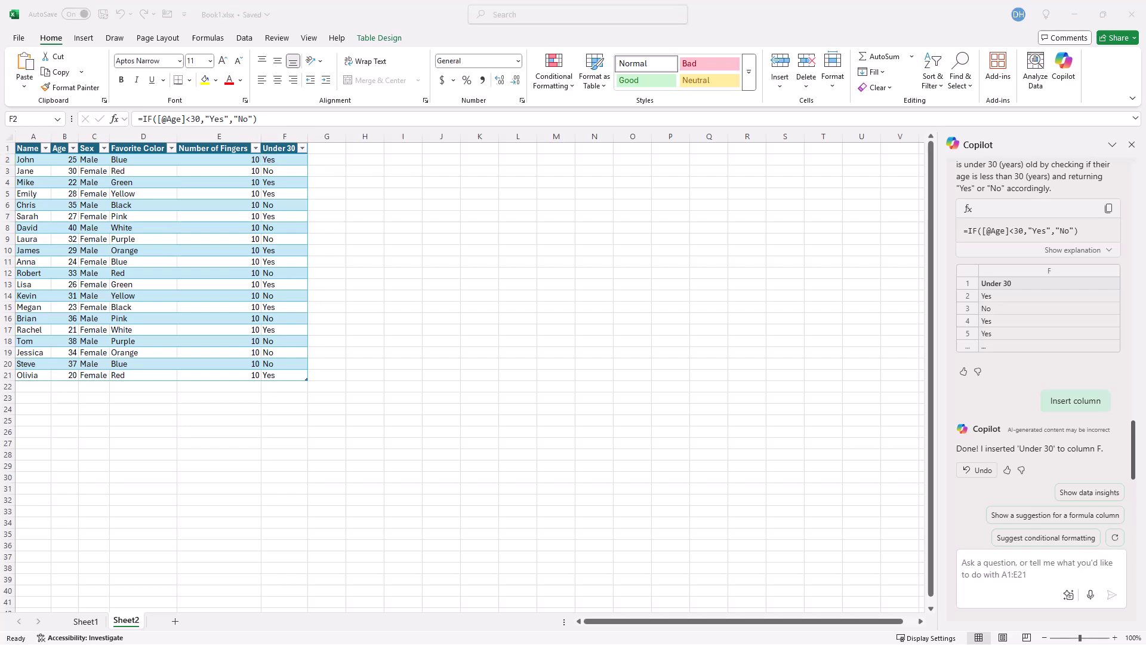
Apply Copilot's duplicate-values rule filling repeated colors in D2:D21 yellow with black text.
{"action": "left_click", "coordinate": [1006, 594]}
{"action": "type", "text": "highlight the favorite color column cells that have duplicate values"}
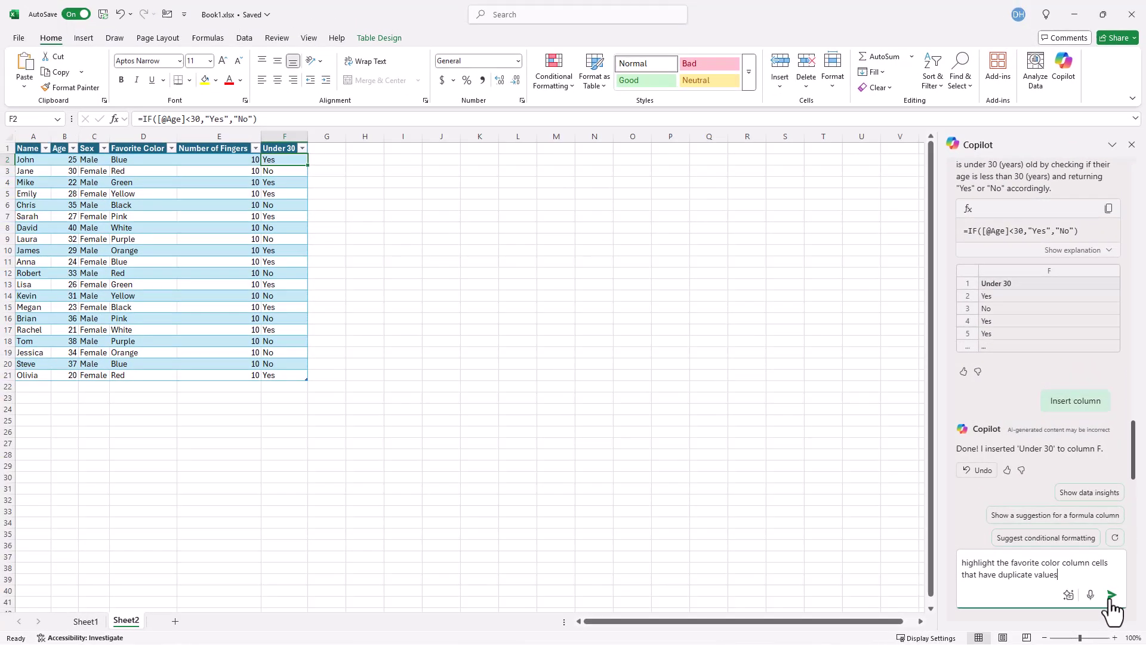
{"action": "left_click", "coordinate": [1111, 594]}
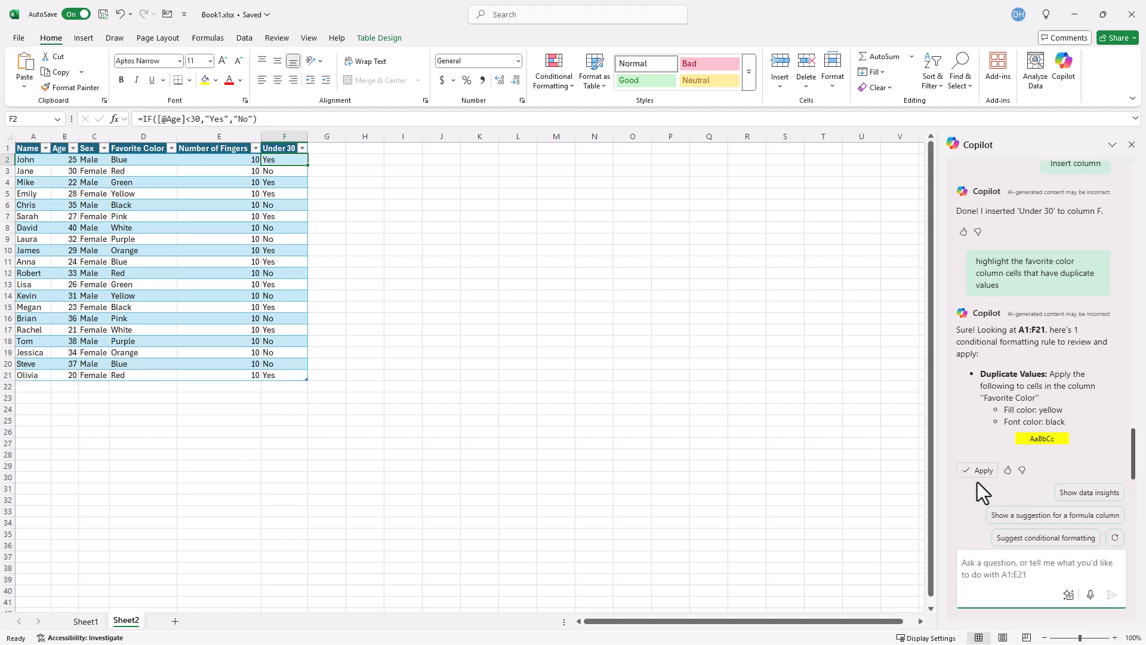
{"action": "left_click", "coordinate": [978, 472]}
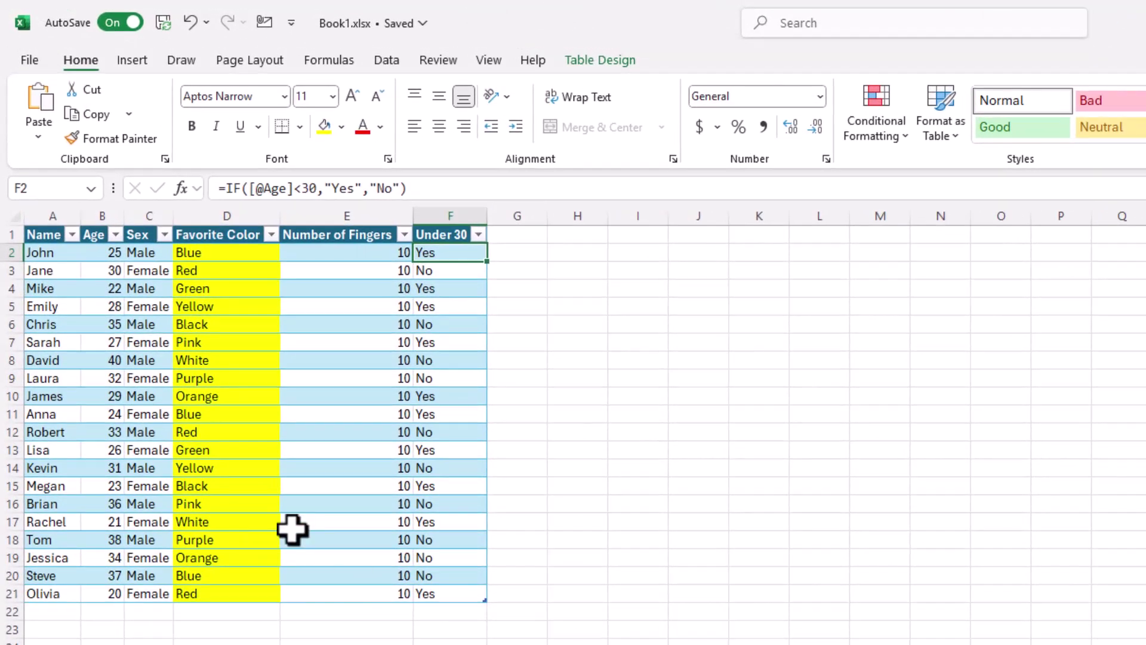
Change the Green in D13 to Periwinkle.
{"action": "left_click", "coordinate": [220, 450]}
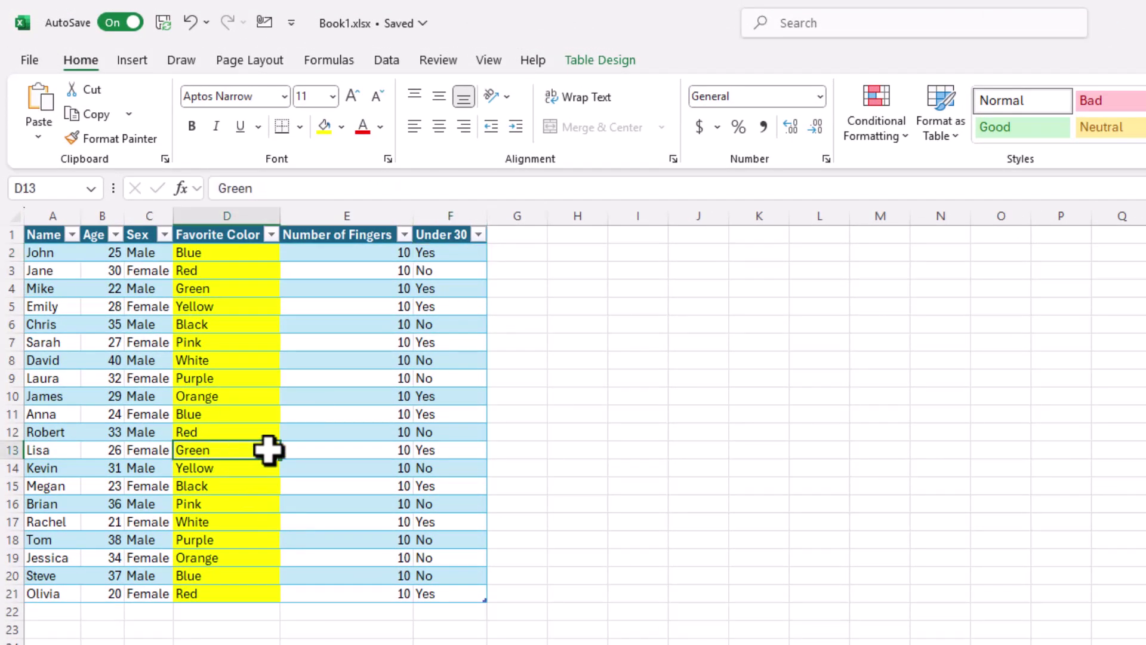
{"action": "type", "text": "Periwink"}
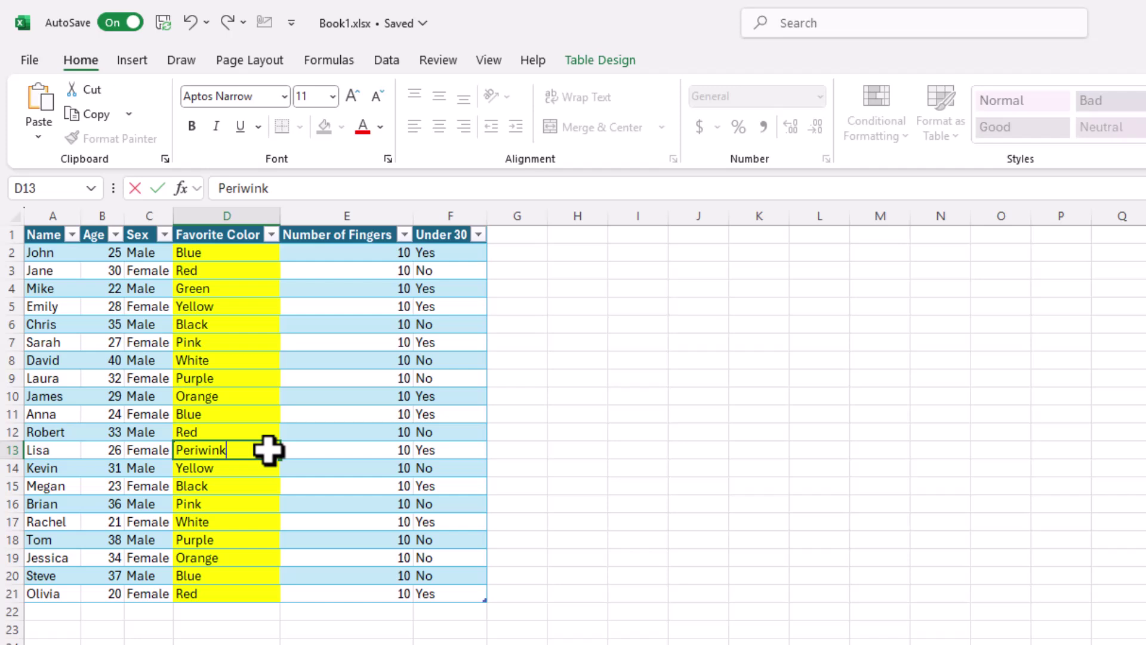
{"action": "type", "text": "le"}
{"action": "key", "text": "Return"}
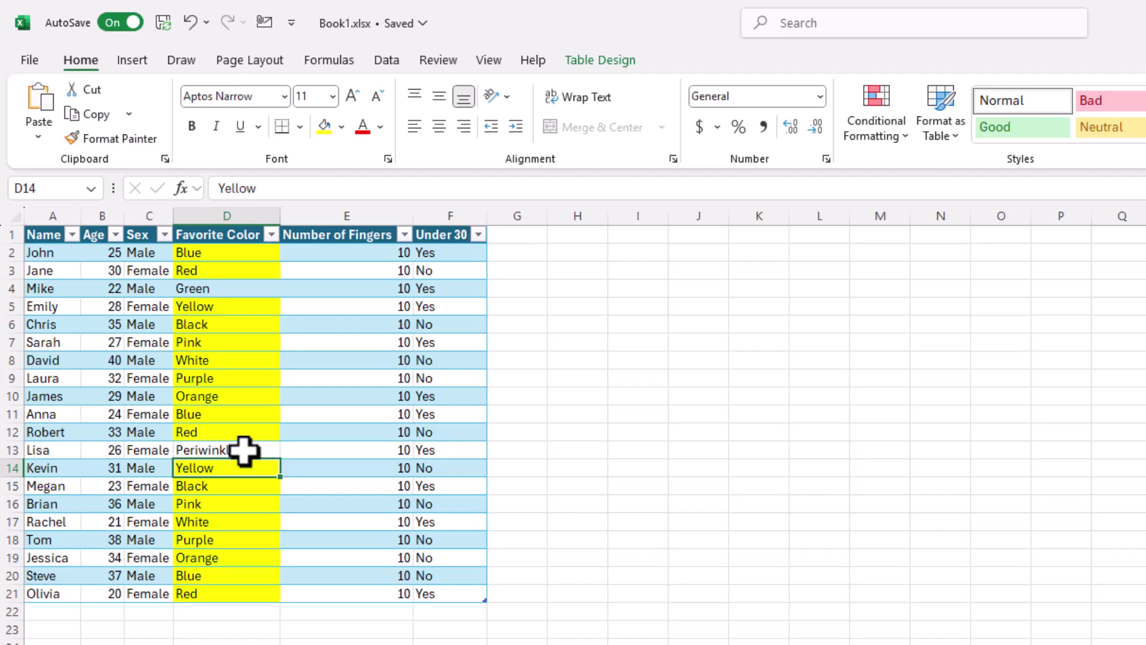
Review the Duplicate Values rule in Conditional Formatting's Manage Rules, then close it.
{"action": "left_click", "coordinate": [876, 127]}
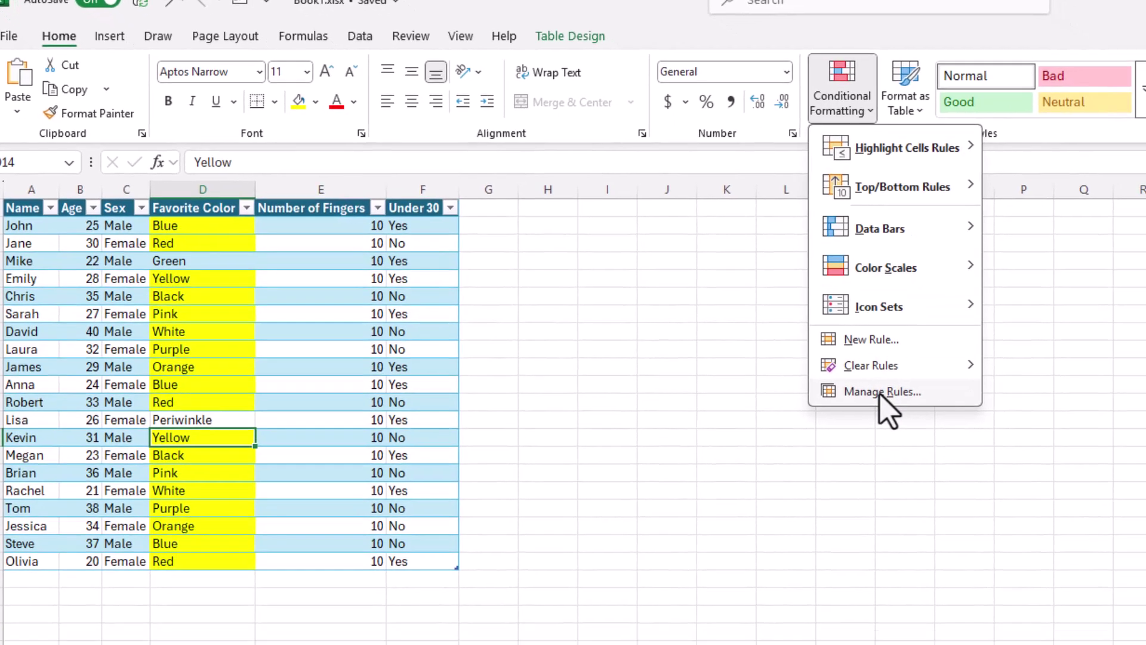
{"action": "left_click", "coordinate": [913, 421]}
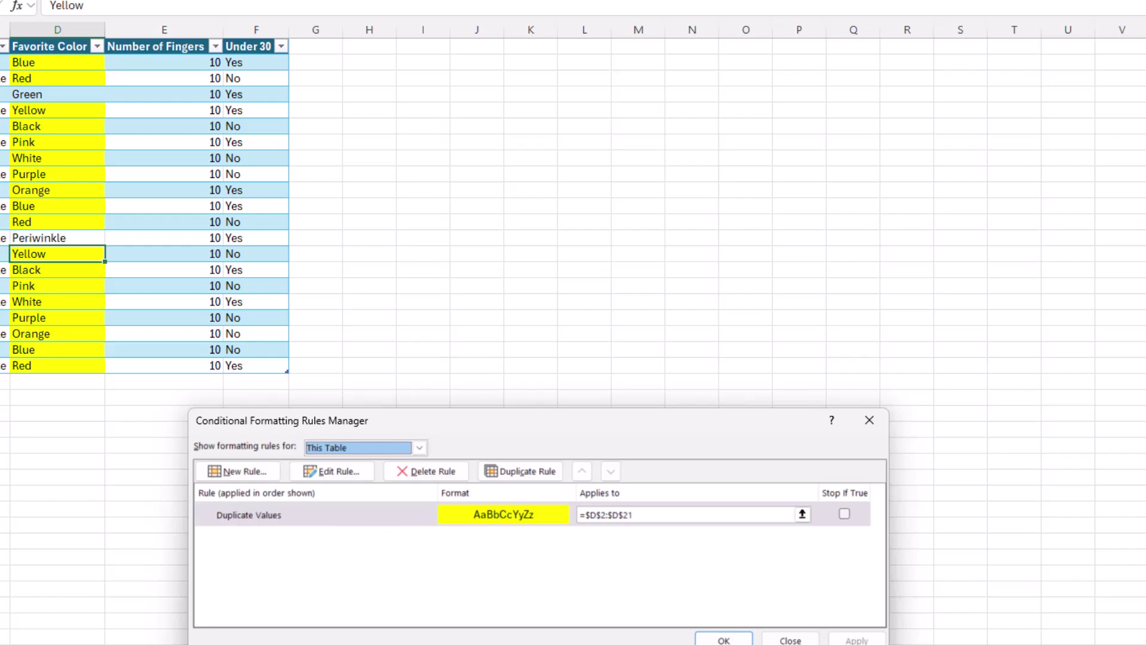
{"action": "left_click", "coordinate": [790, 638]}
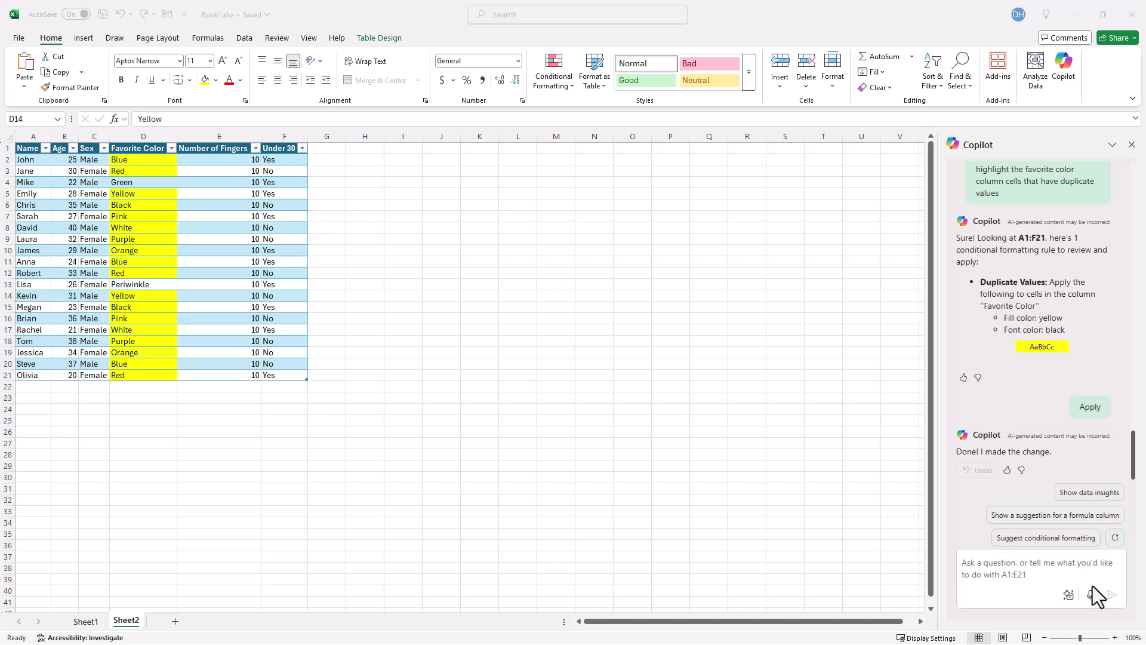
Ask Copilot for a 'Meal Feedback' column of sentences under 15 words and browse the sample results.
{"action": "left_click", "coordinate": [1017, 573]}
{"action": "type", "text": "create column called Meal Feedback.  Use sentences under 15 words per row to give an opinion about the meal."}
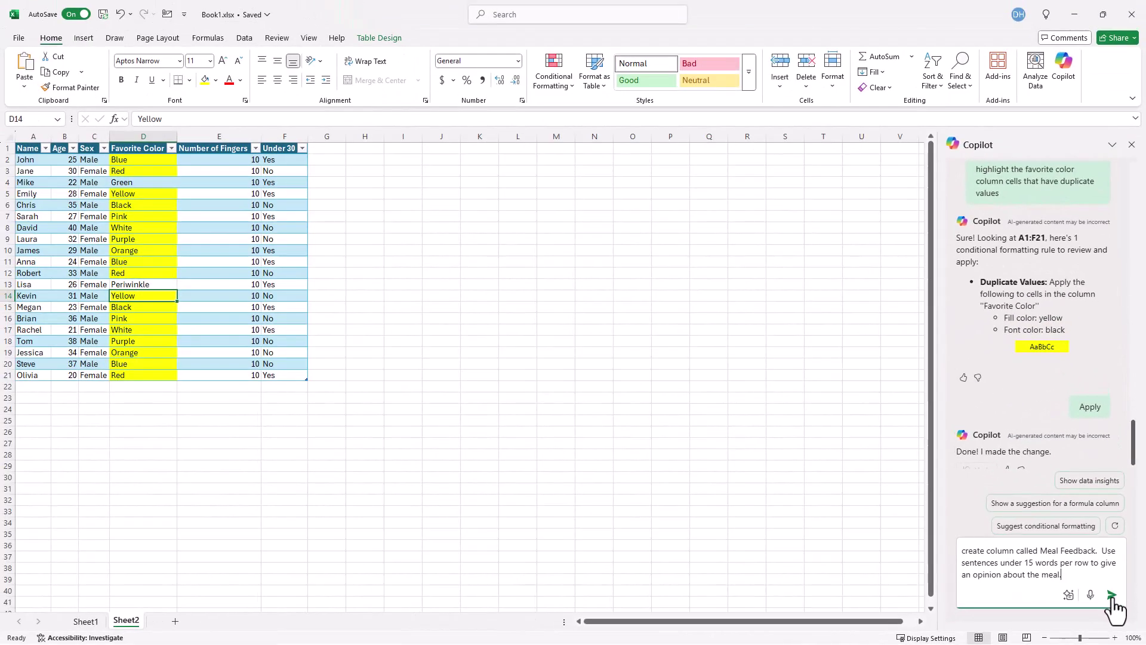
{"action": "left_click", "coordinate": [1061, 520]}
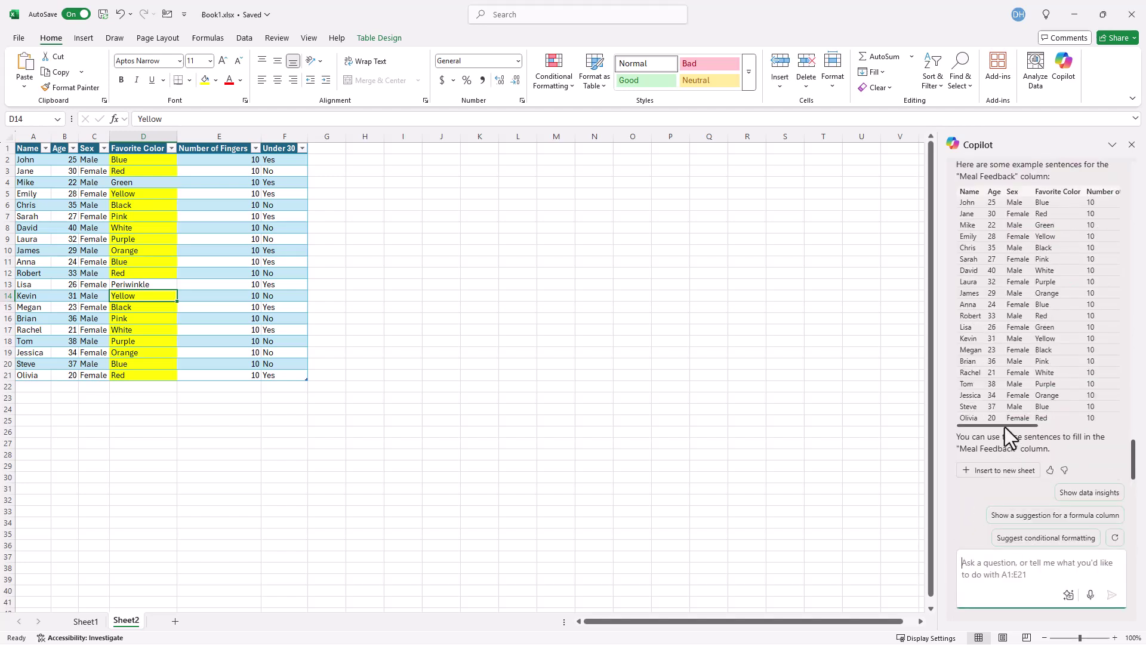
{"action": "left_click_drag", "start_coordinate": [1005, 428], "coordinate": [1106, 432]}
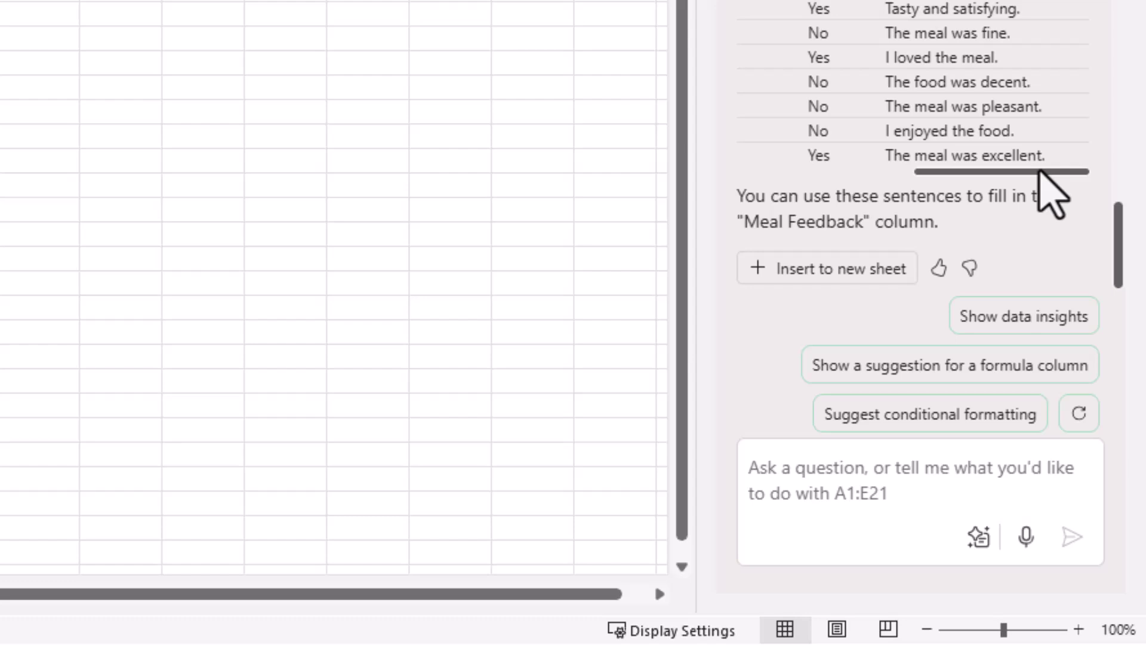
{"action": "left_click_drag", "start_coordinate": [1041, 172], "coordinate": [822, 203]}
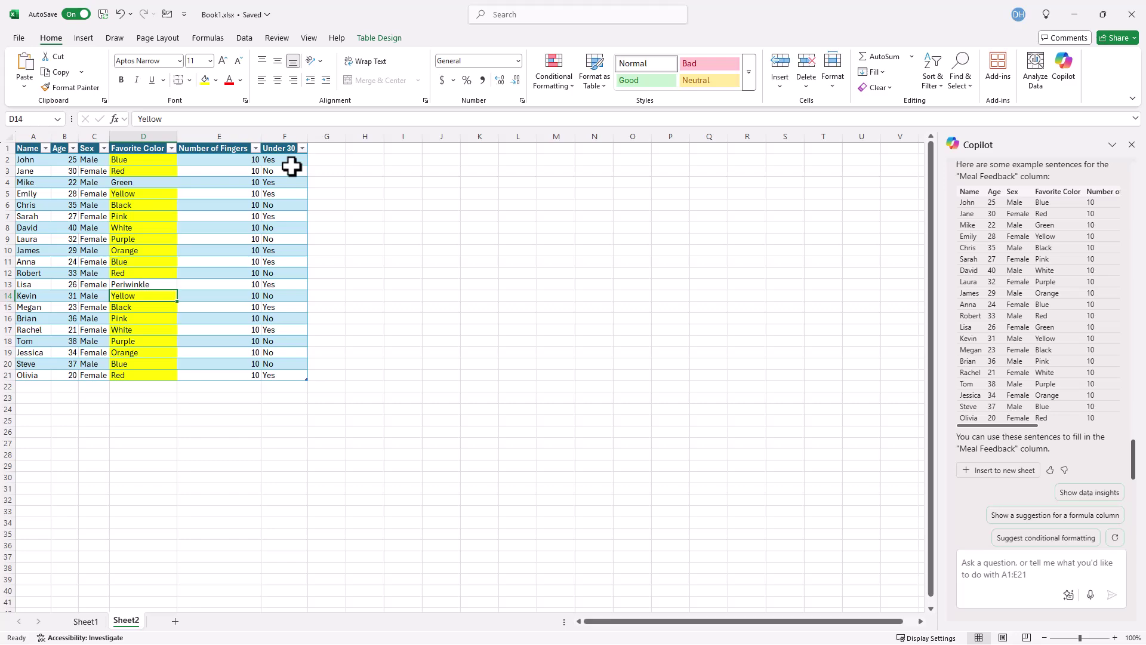
Insert the Meal Feedback table on Sheet3 and review the feedback sentences in column G, including G12 and G14.
{"action": "left_click", "coordinate": [985, 471]}
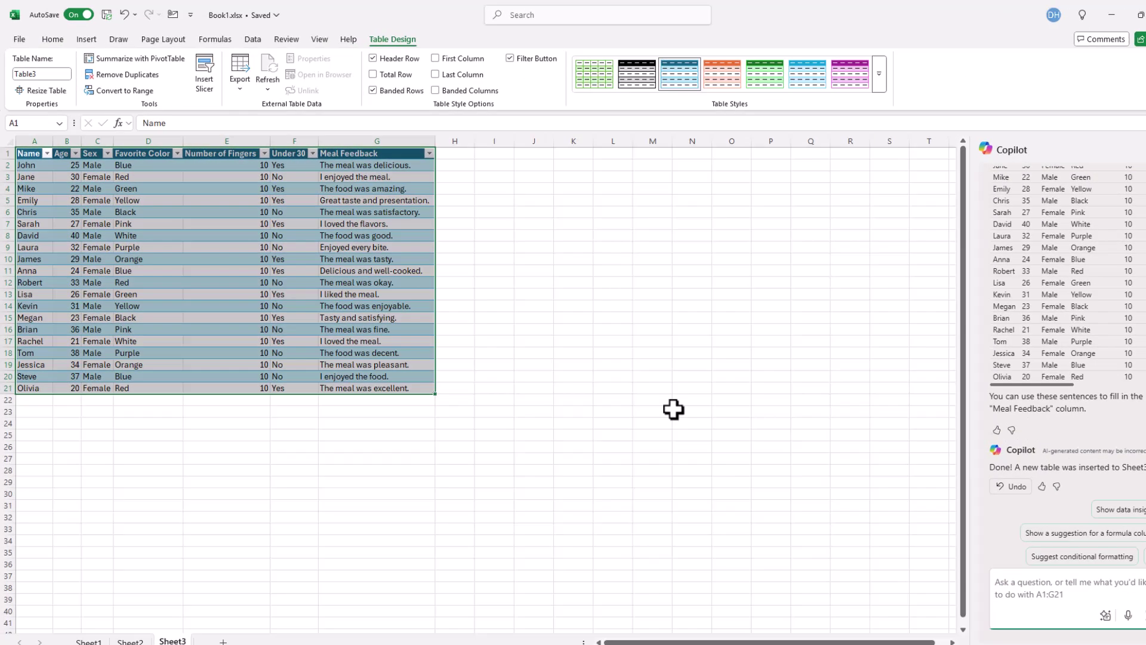
{"action": "left_click", "coordinate": [633, 396]}
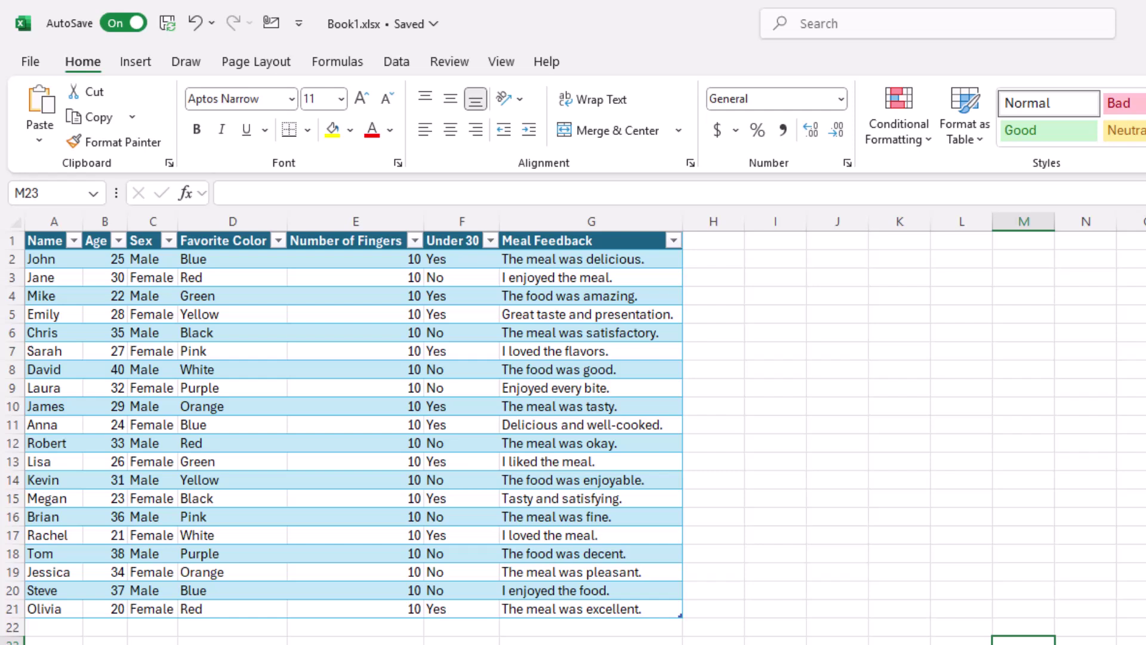
{"action": "left_click", "coordinate": [578, 333]}
{"action": "left_click", "coordinate": [578, 370]}
{"action": "left_click", "coordinate": [580, 445]}
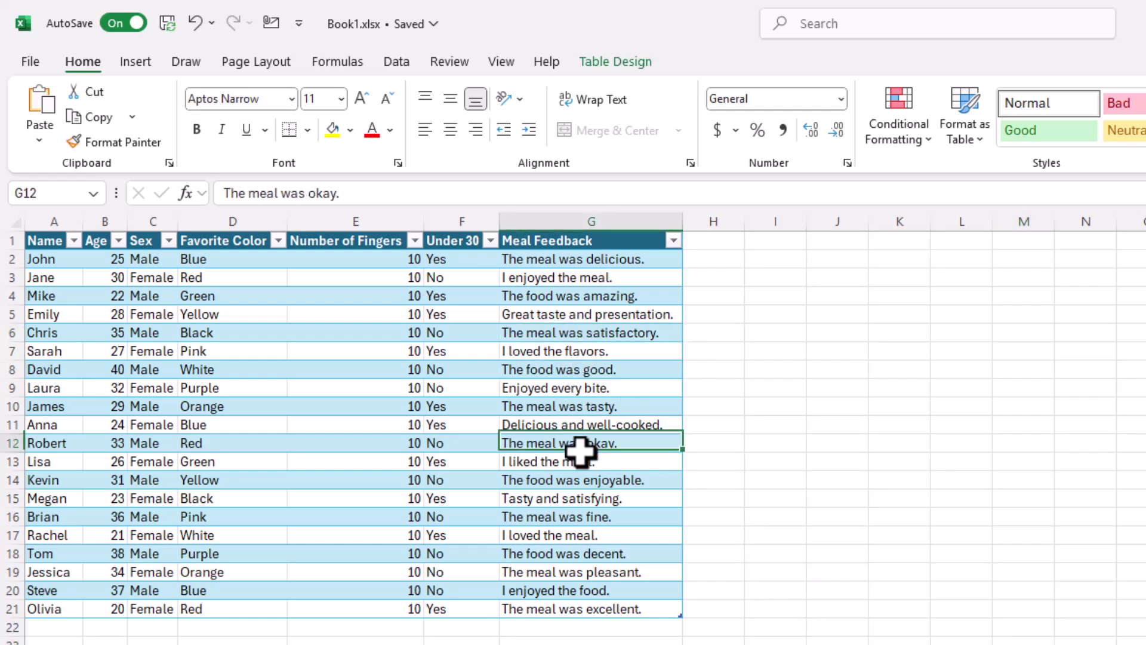
{"action": "left_click", "coordinate": [583, 480]}
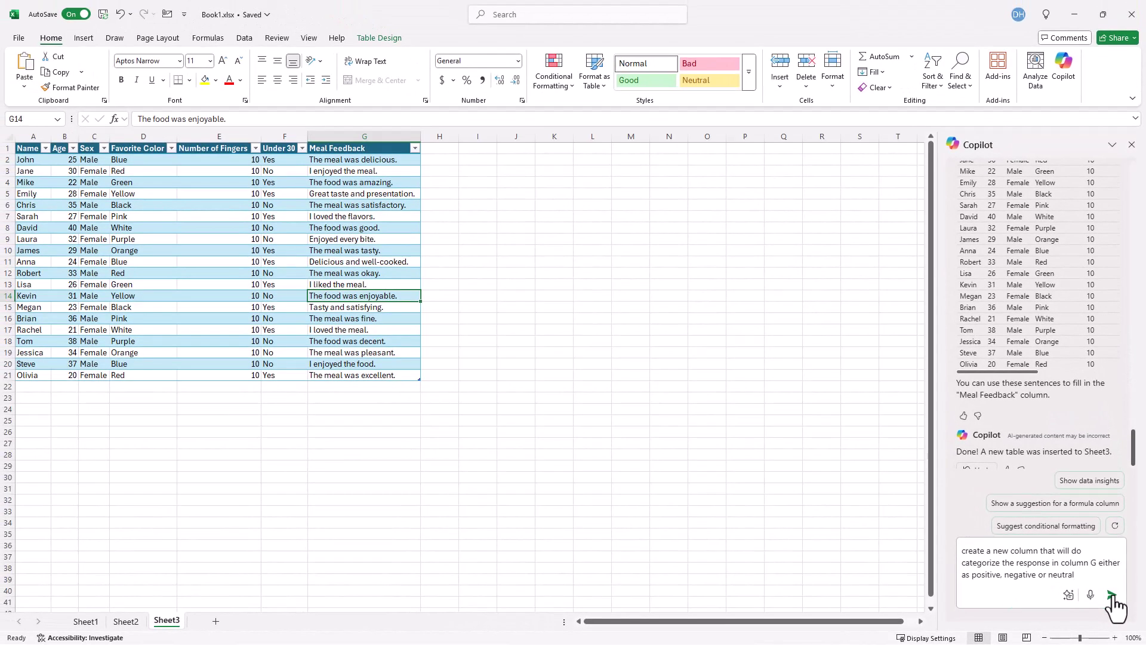
Insert Copilot's Feedback Category column H labelling each comment Positive, Neutral or Negative.
{"action": "left_click", "coordinate": [1111, 595]}
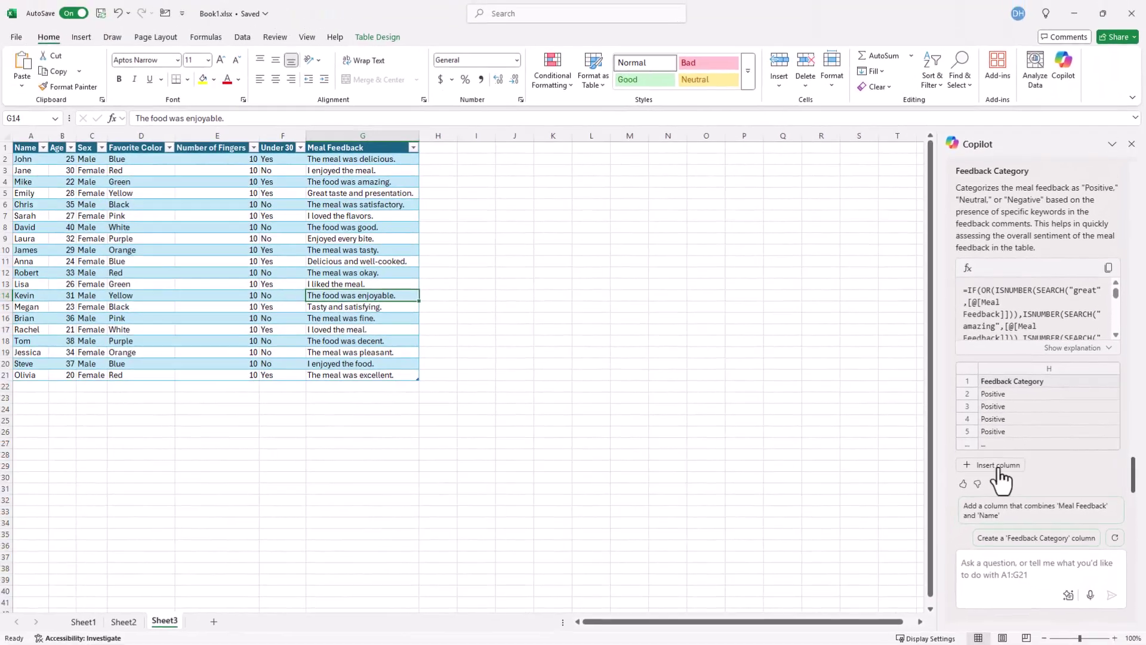
{"action": "left_click", "coordinate": [851, 480]}
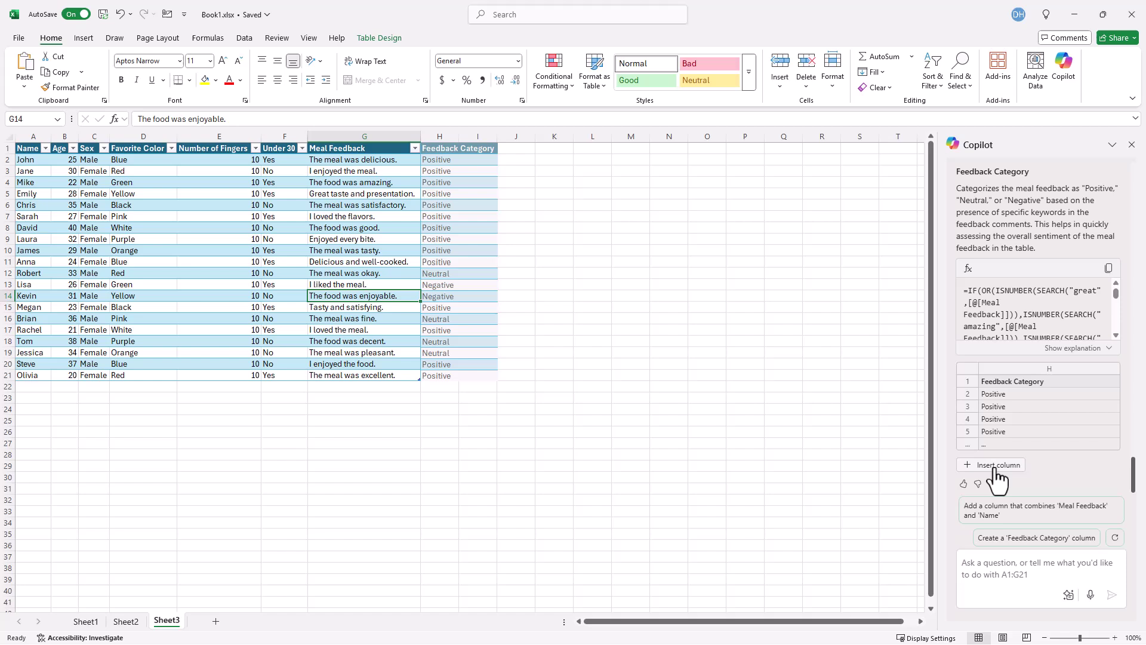
{"action": "left_click", "coordinate": [996, 468]}
{"action": "left_click", "coordinate": [739, 458]}
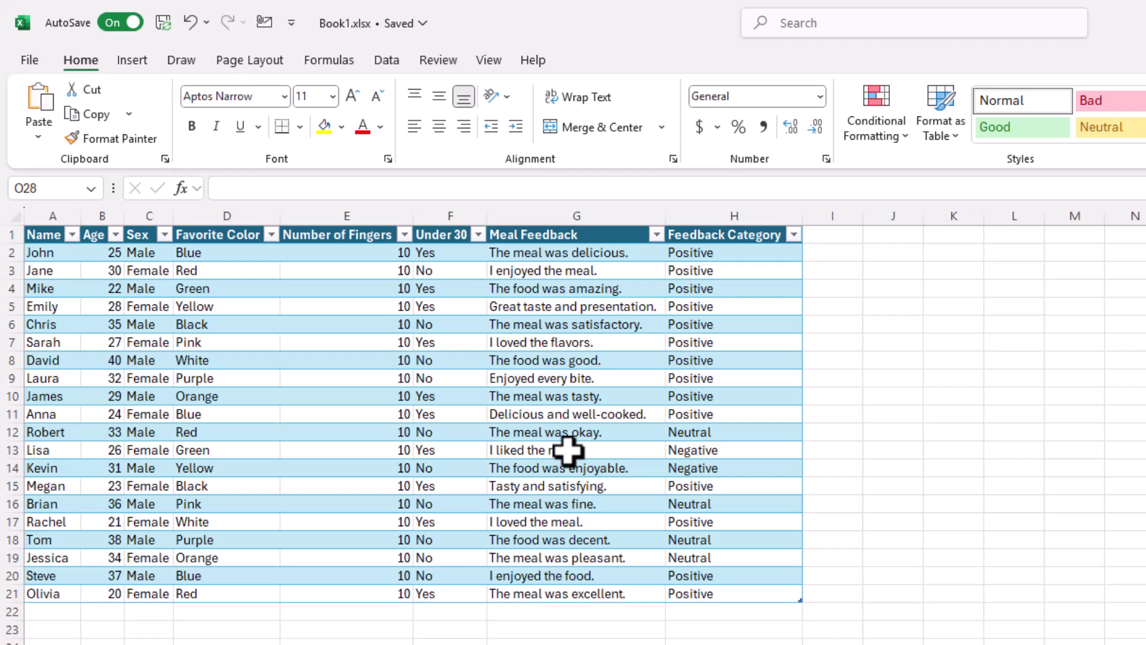
{"action": "left_click", "coordinate": [591, 450]}
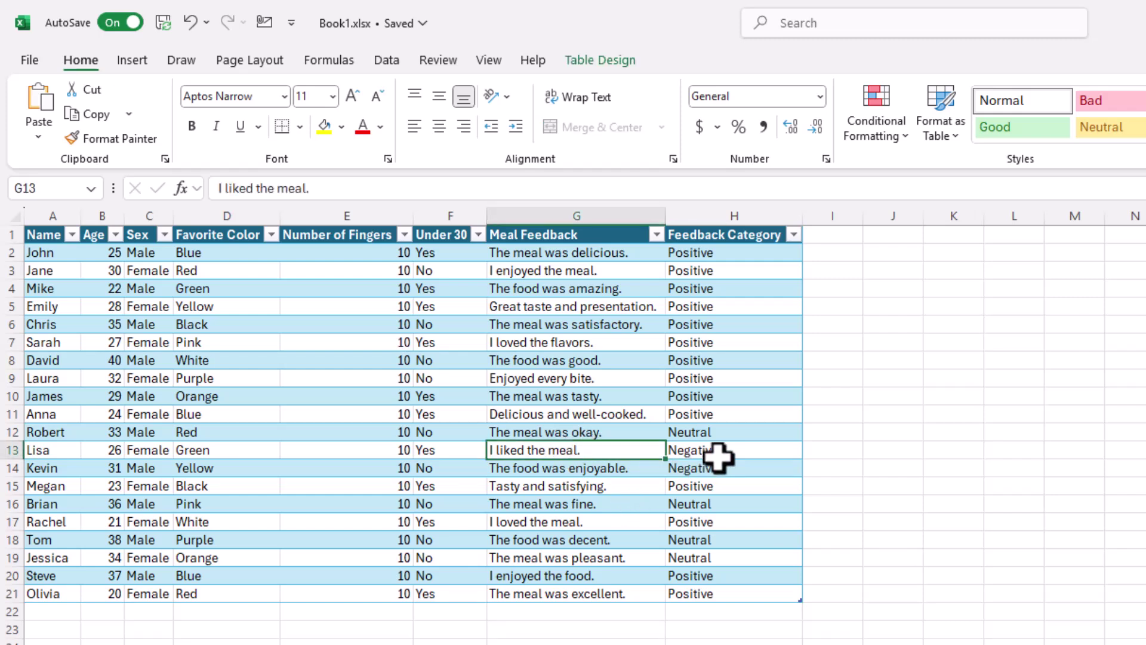